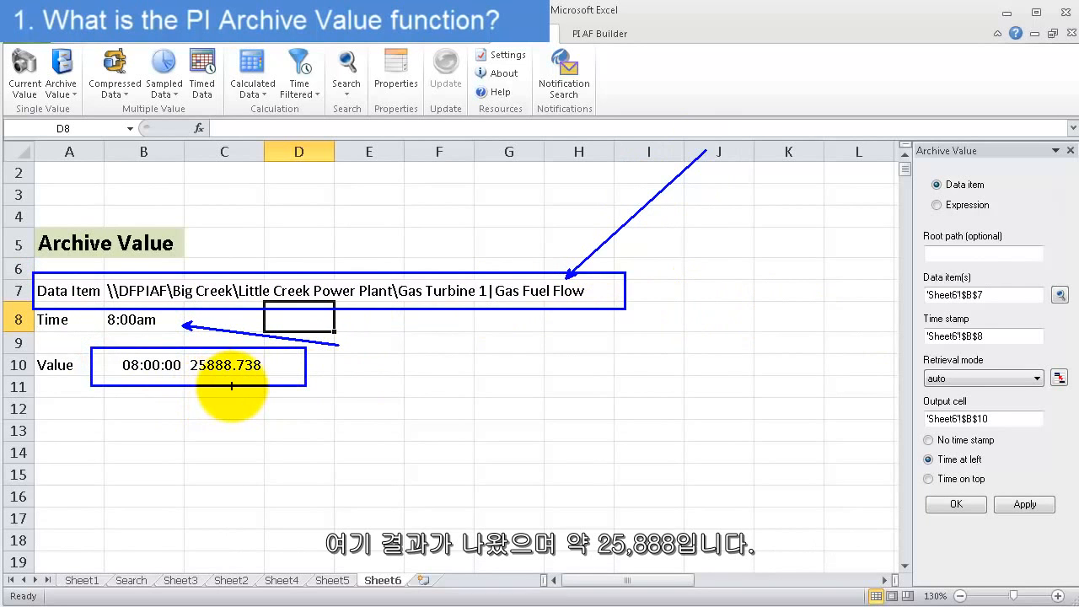
Step: Enter the label Data Item in cell A12, below the existing archive value example
{"action": "left_click", "coordinate": [71, 410]}
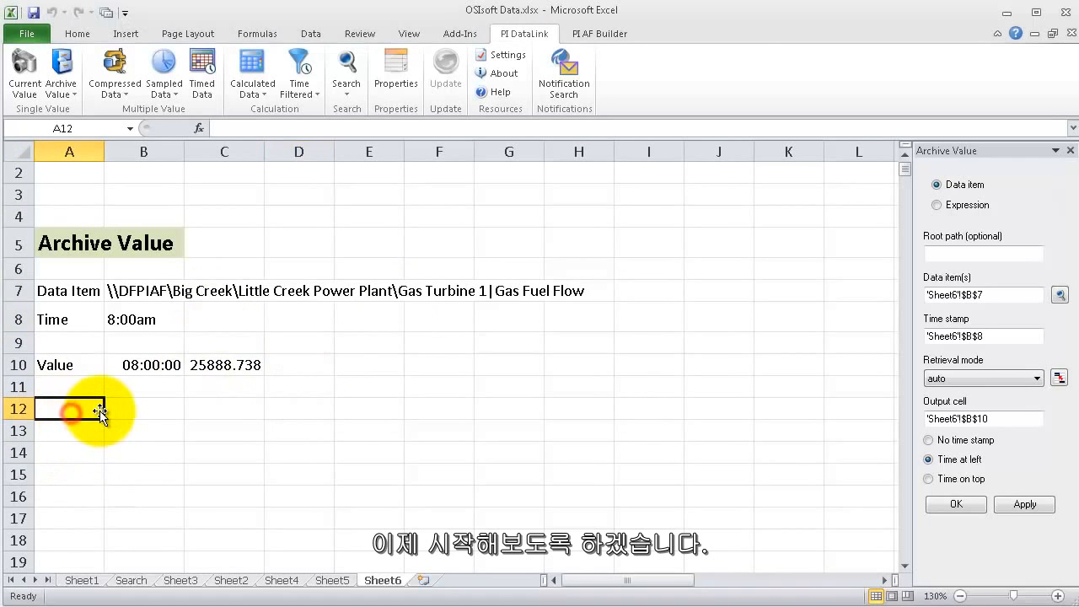
{"action": "type", "text": "Dat"}
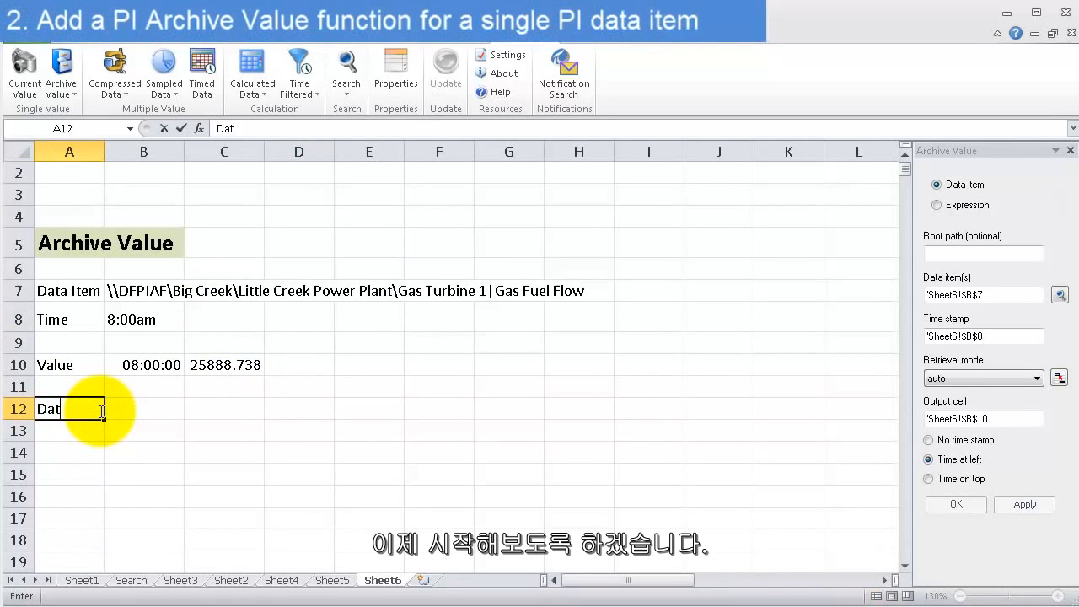
{"action": "type", "text": "a Item"}
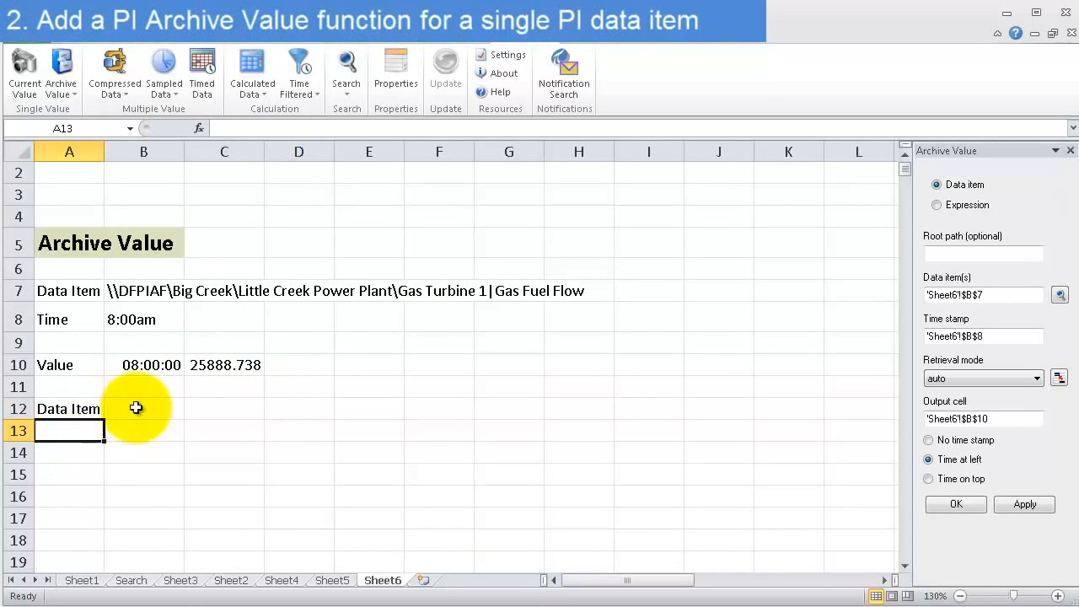
Step: Search the Little Creek Power Plant for Gas Turbine 2's Compressor Discharge Pressure data item and insert its path into cell B12
{"action": "left_click", "coordinate": [1069, 152]}
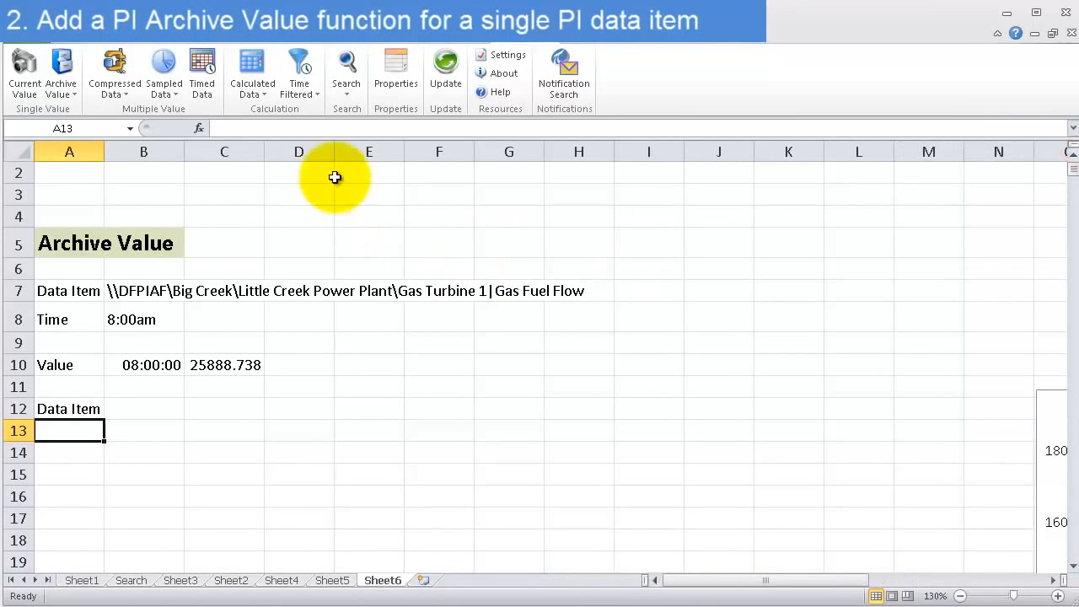
{"action": "left_click", "coordinate": [144, 408]}
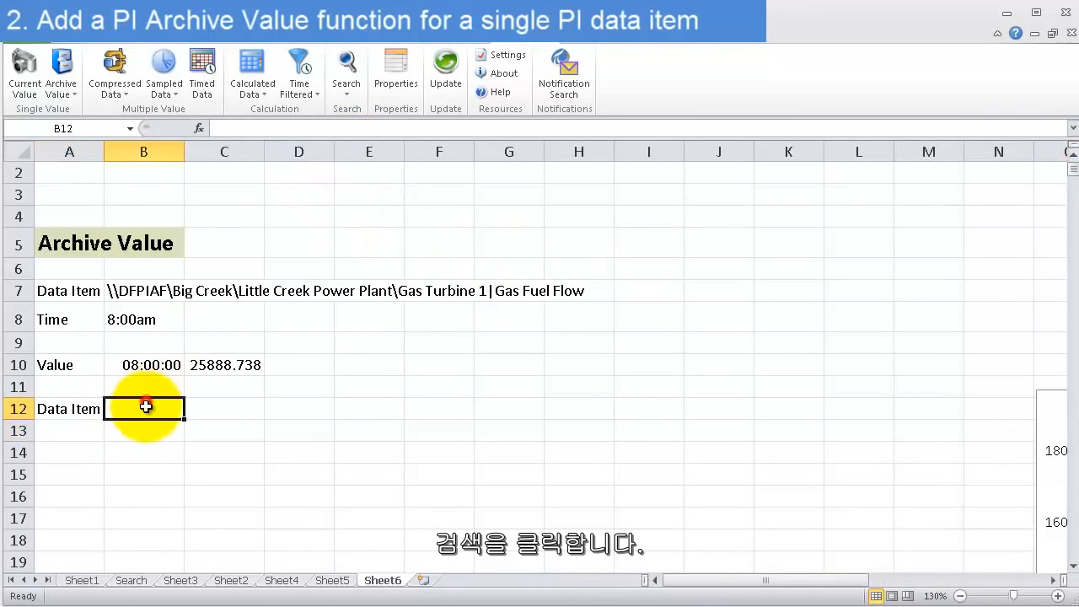
{"action": "left_click", "coordinate": [347, 71]}
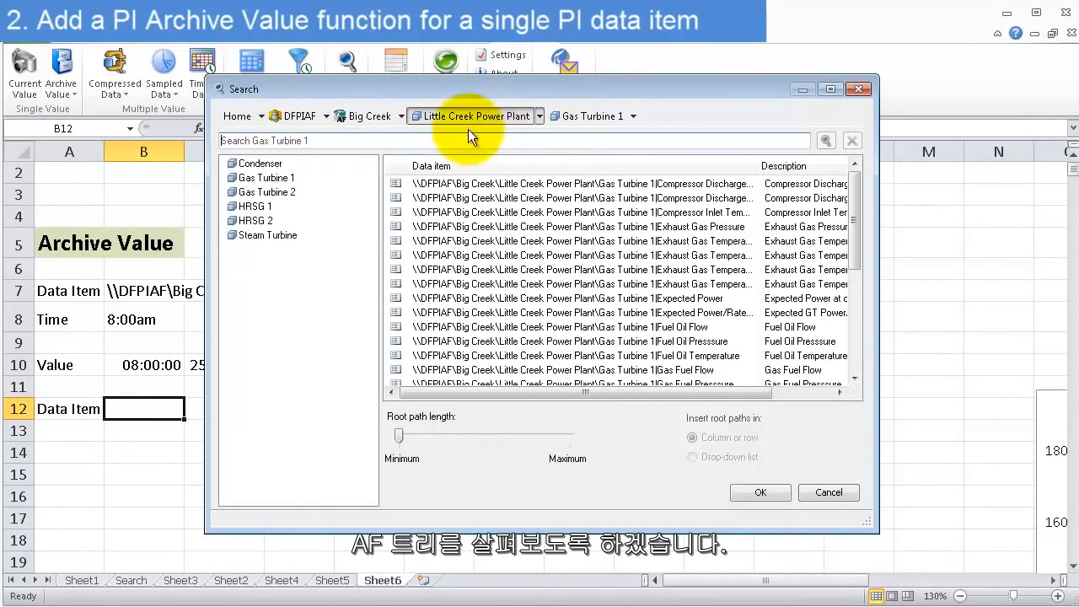
{"action": "double_click", "coordinate": [278, 192]}
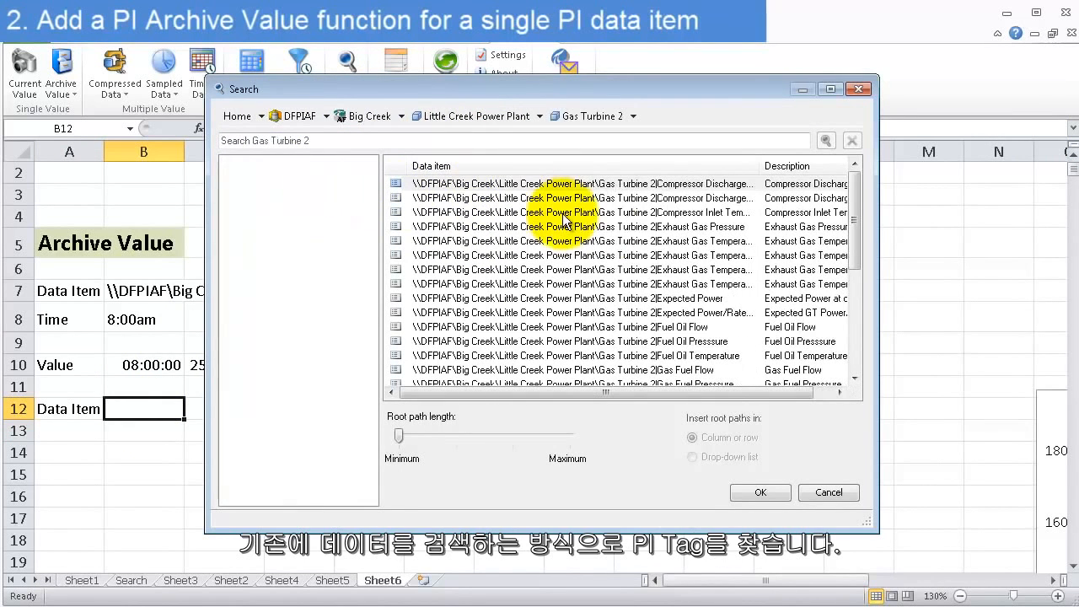
{"action": "left_click", "coordinate": [632, 269]}
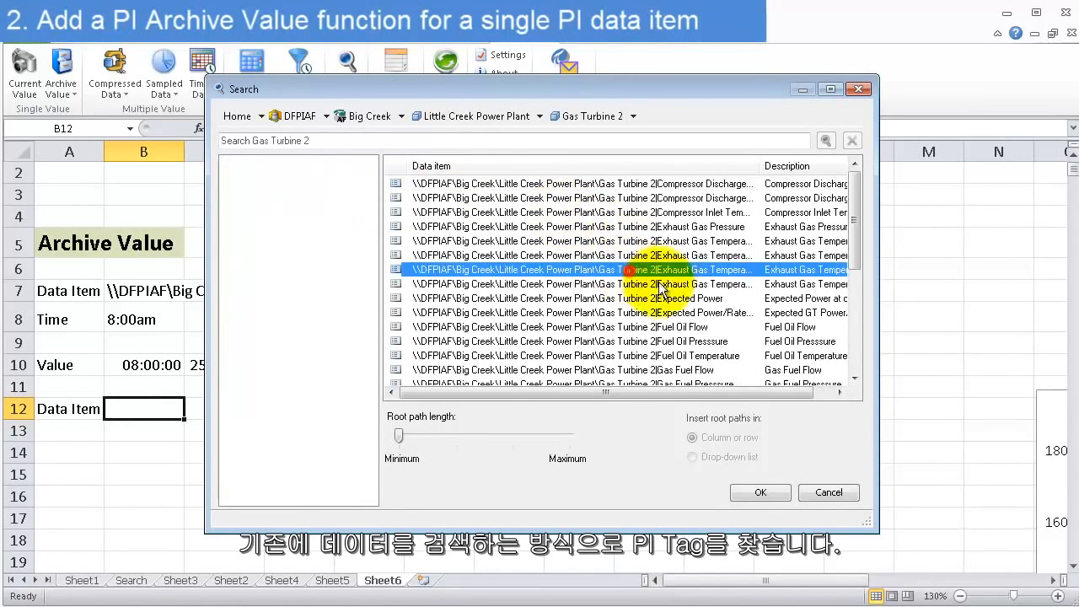
{"action": "left_click", "coordinate": [707, 184]}
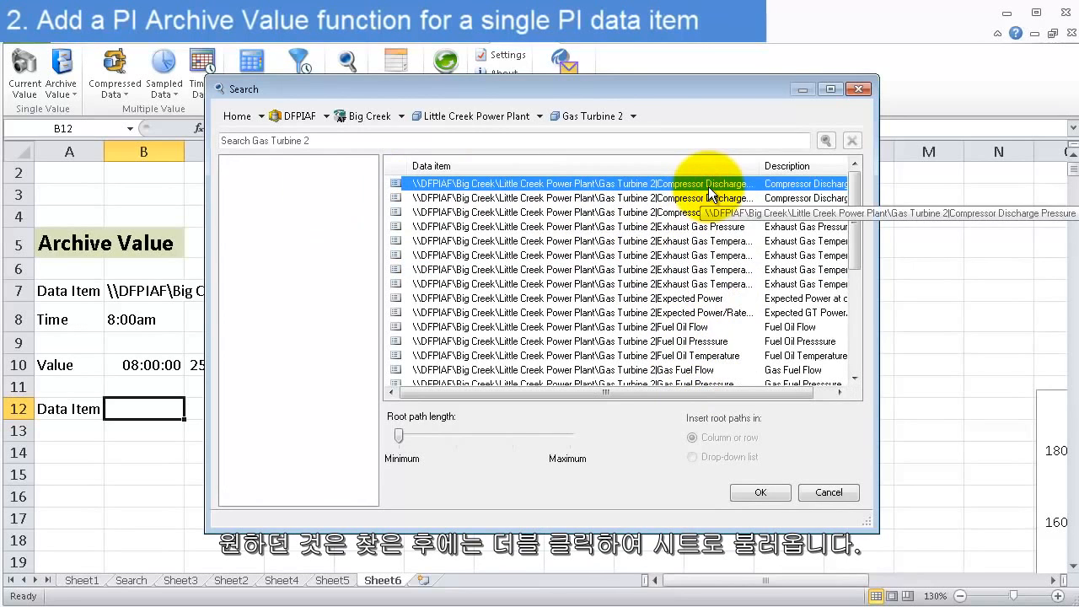
{"action": "double_click", "coordinate": [709, 187]}
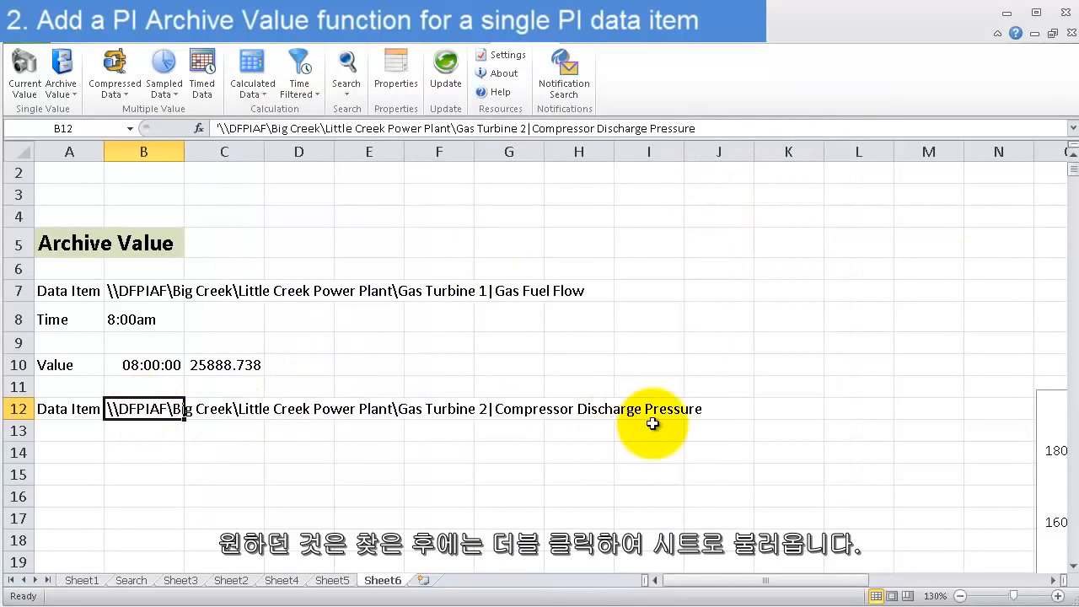
Step: Label A13 as Time with 9:00am in B13, and enter the label Value in A15
{"action": "left_click", "coordinate": [71, 430]}
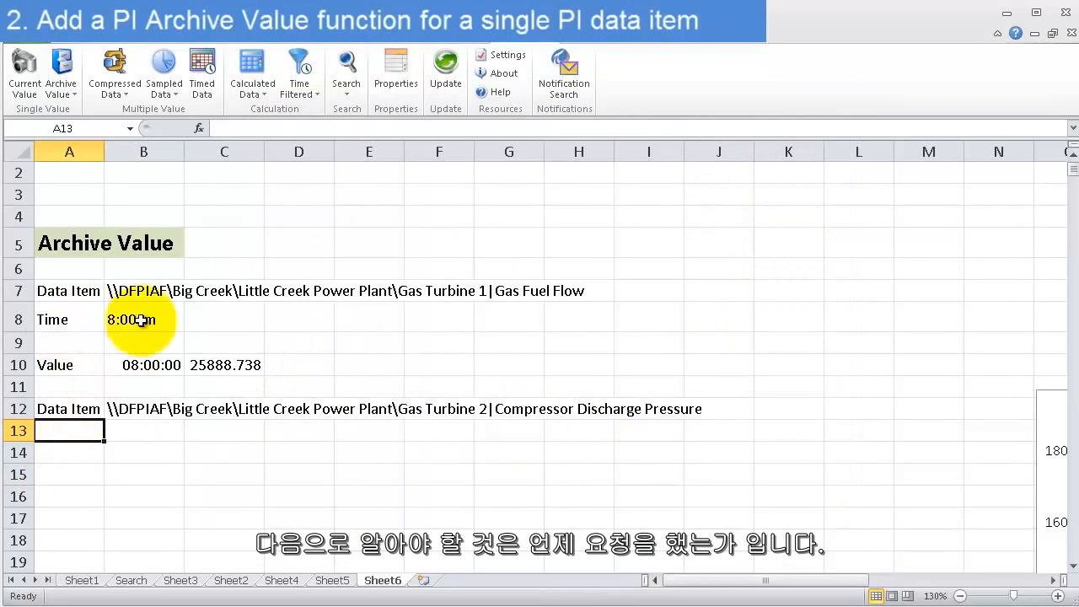
{"action": "type", "text": "Ti"}
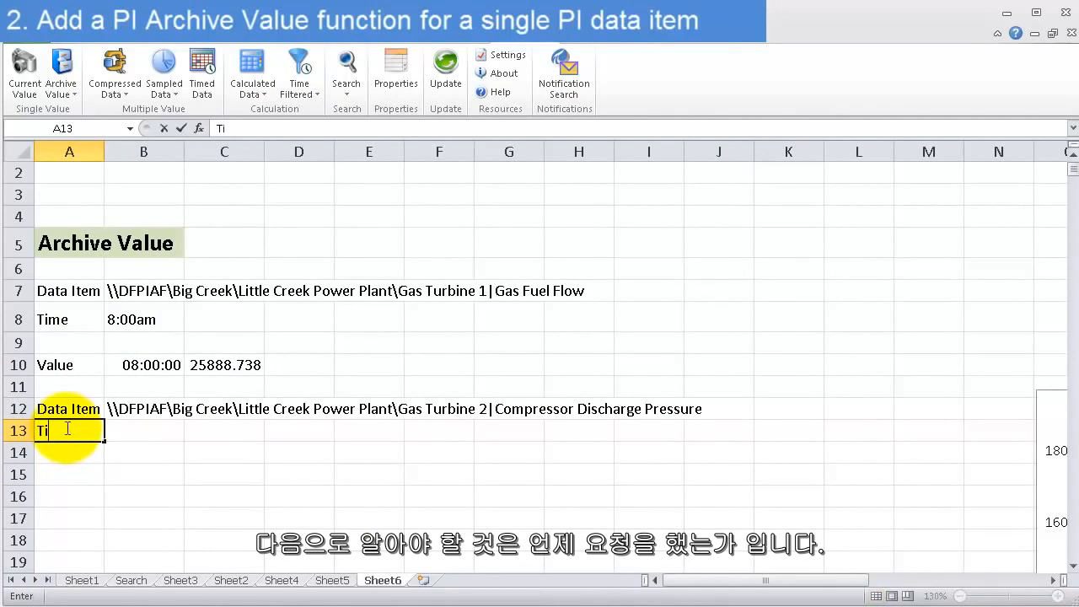
{"action": "type", "text": "me"}
{"action": "key", "text": "Tab"}
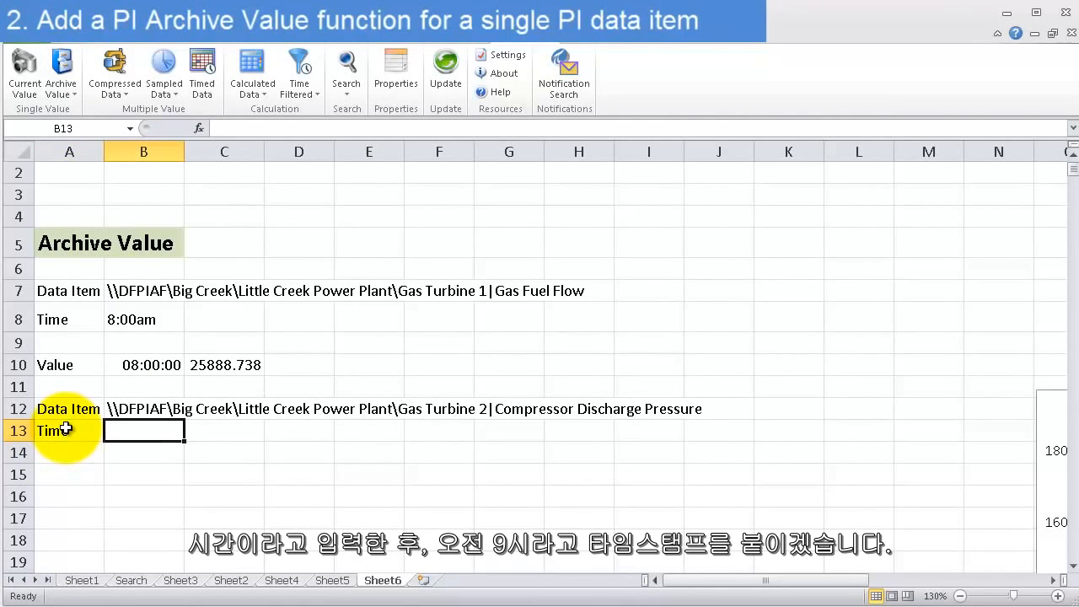
{"action": "type", "text": "9:00"}
{"action": "key", "text": "Return"}
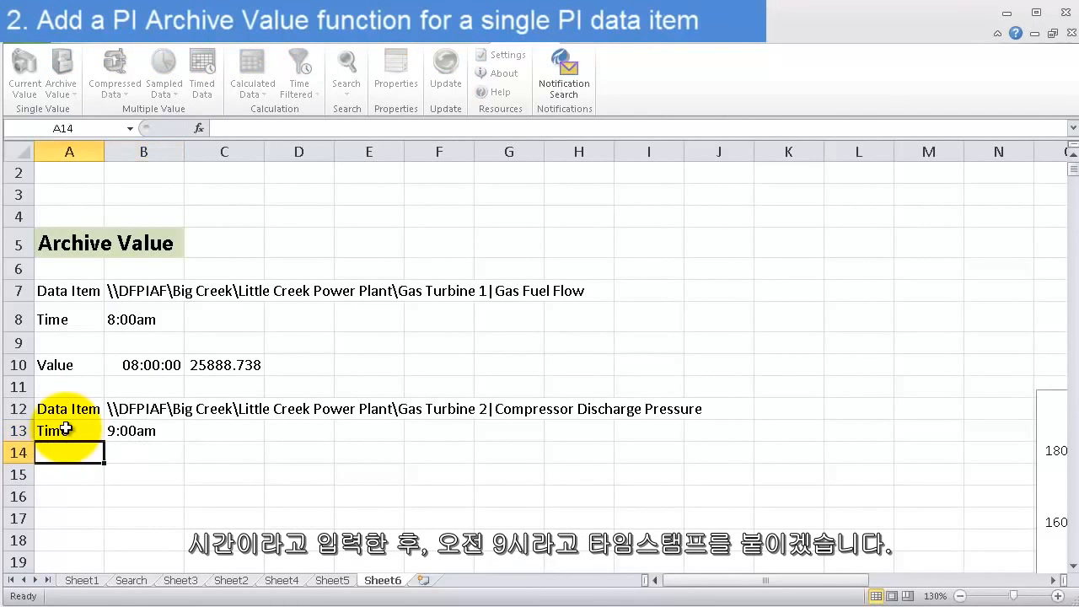
{"action": "type", "text": "Value"}
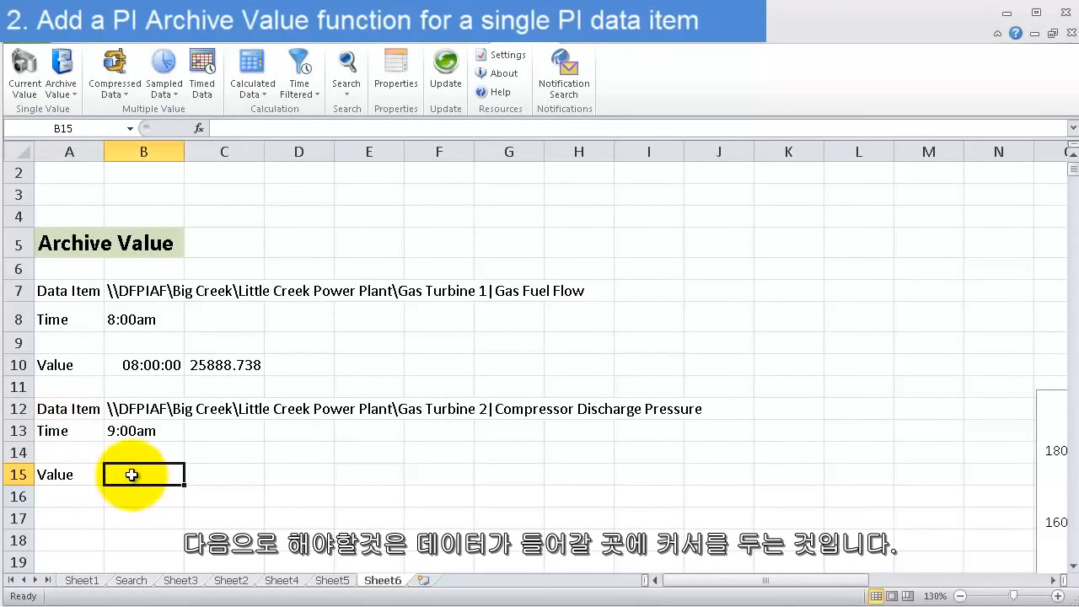
Step: Add an Archive Value function at B15 using data item B12 and time stamp B13, with the time shown at left
{"action": "left_click", "coordinate": [59, 75]}
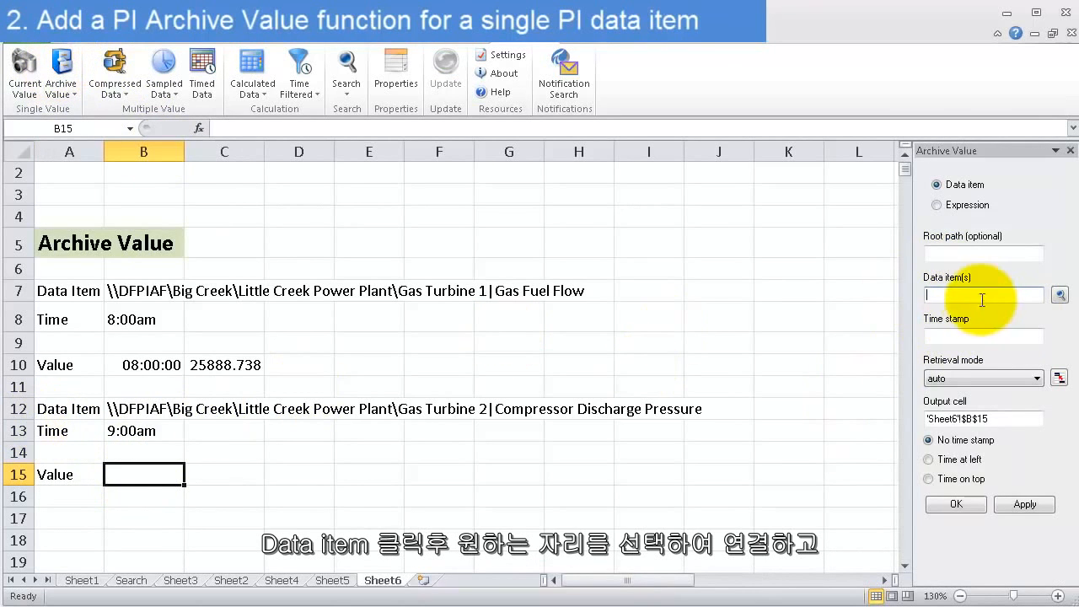
{"action": "left_click", "coordinate": [150, 406]}
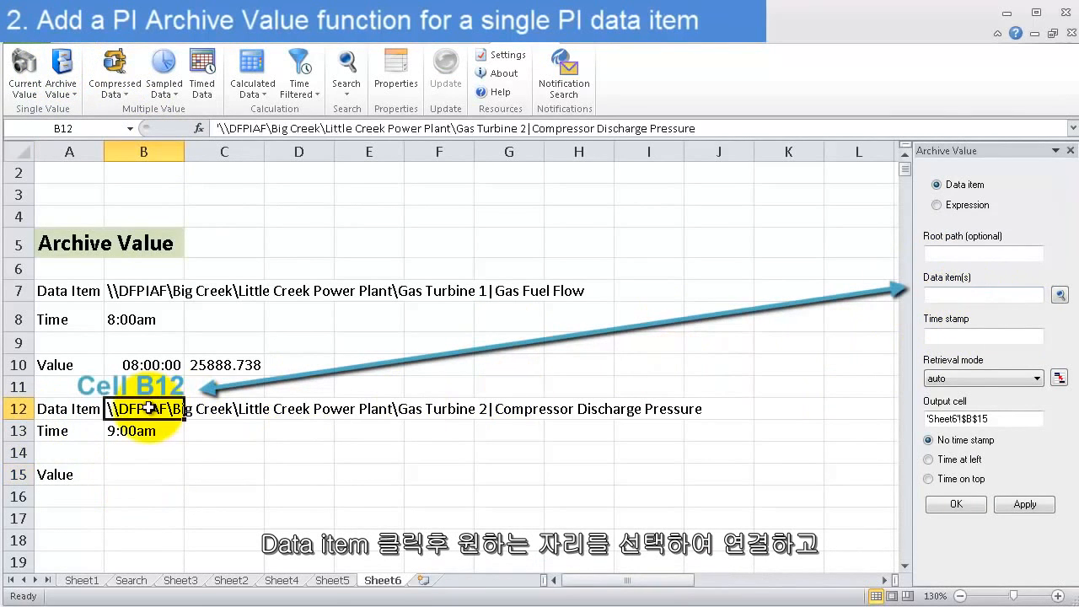
{"action": "left_click", "coordinate": [955, 337]}
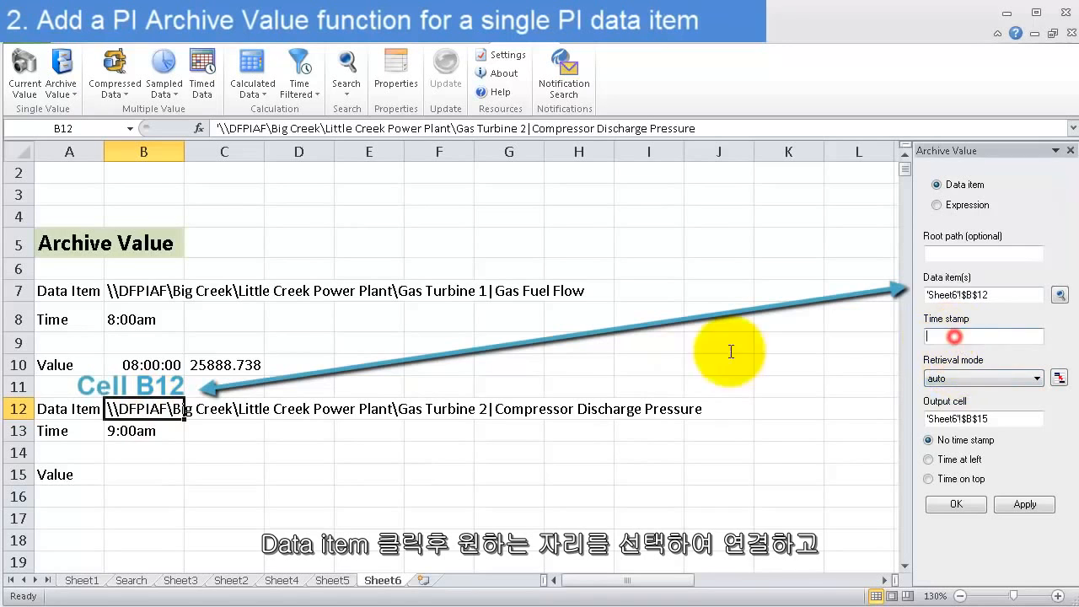
{"action": "left_click", "coordinate": [140, 430]}
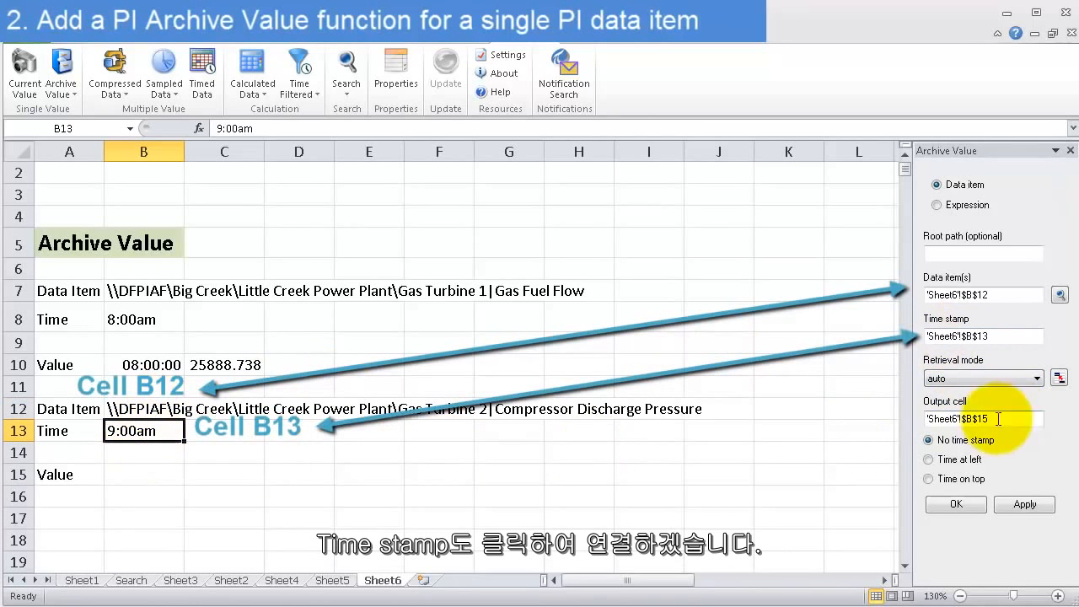
{"action": "left_click", "coordinate": [947, 460]}
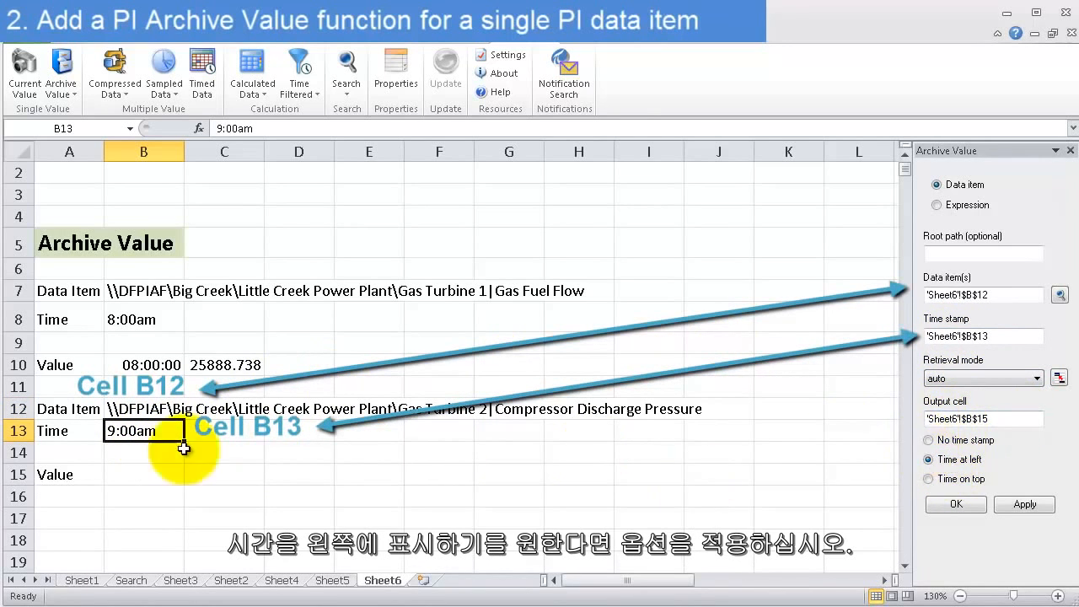
{"action": "left_click", "coordinate": [1002, 507]}
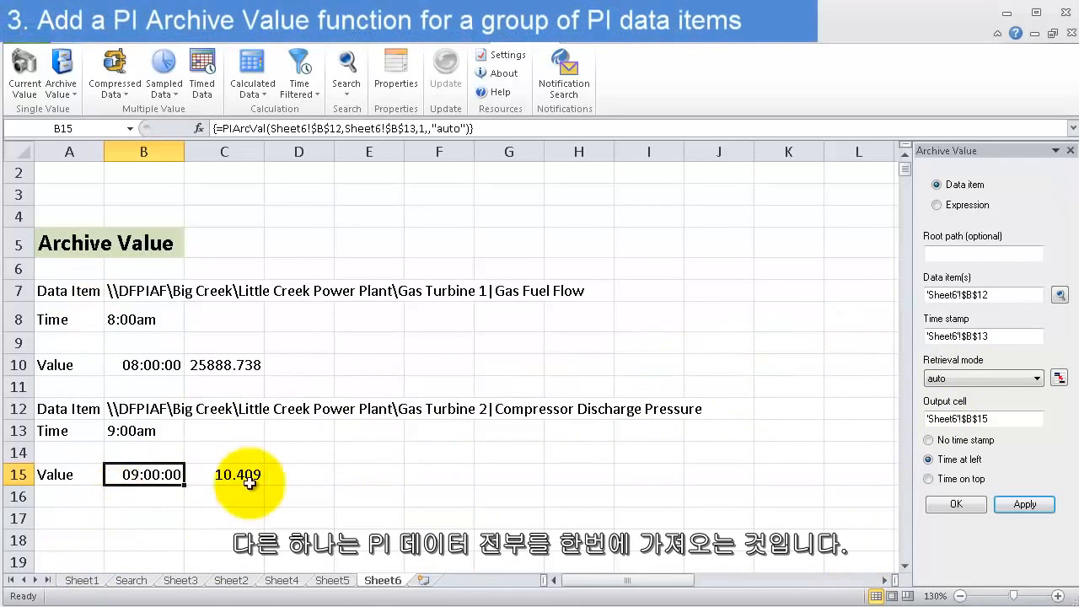
Step: Insert Gas Turbine 2's first eight data items, through Exhaust Gas Temperature - #4 Probe, starting at A18 with maximum root path length
{"action": "key", "text": "Down"}
{"action": "key", "text": "Down"}
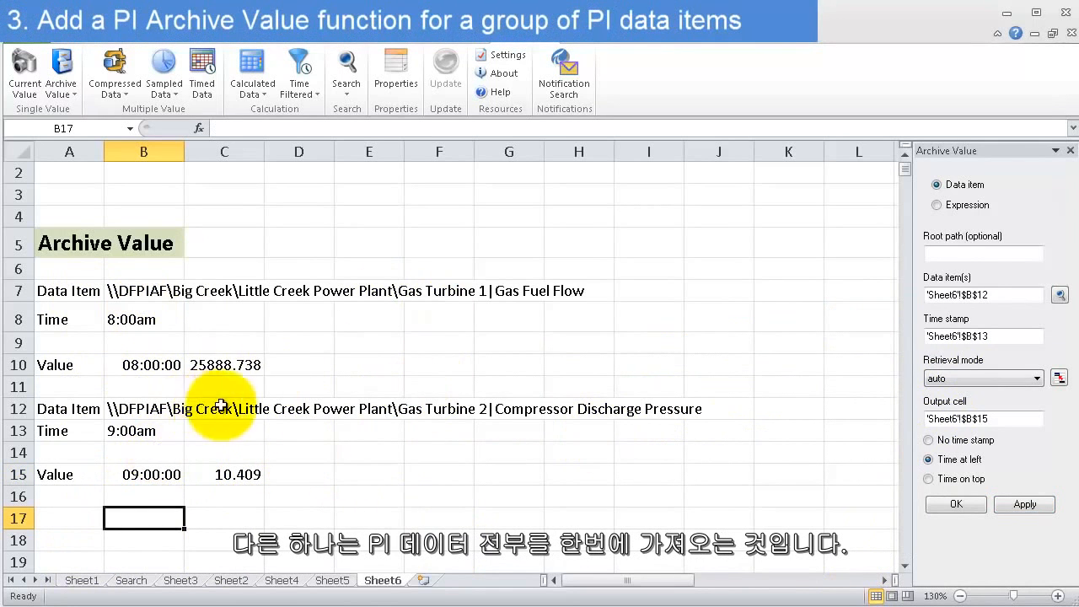
{"action": "left_click", "coordinate": [143, 518]}
{"action": "scroll", "coordinate": [134, 468], "scroll_direction": "down", "scroll_amount": 3}
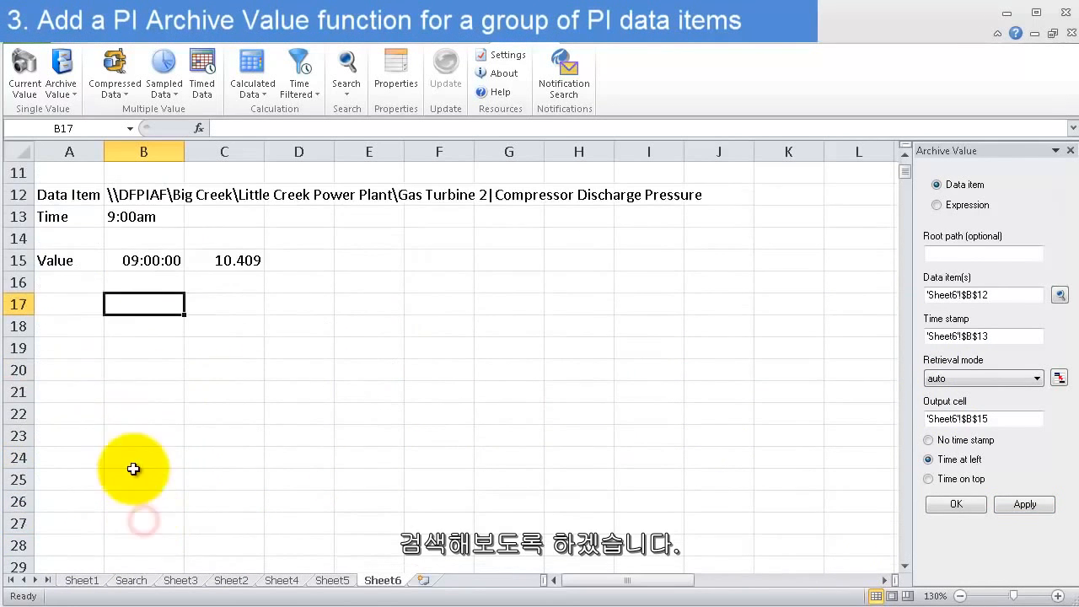
{"action": "left_click", "coordinate": [86, 329]}
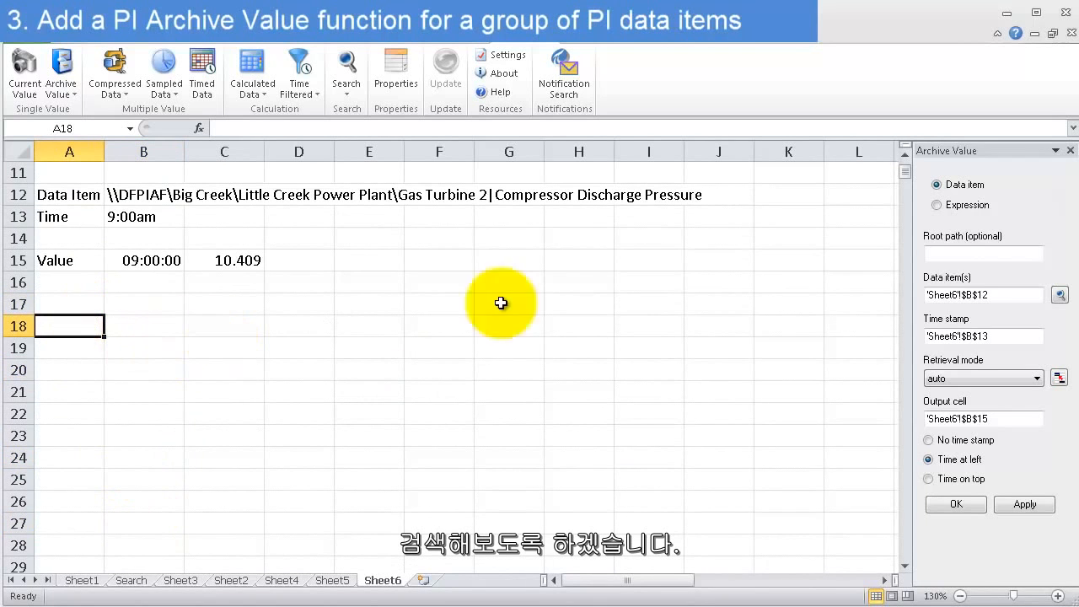
{"action": "left_click", "coordinate": [1071, 150]}
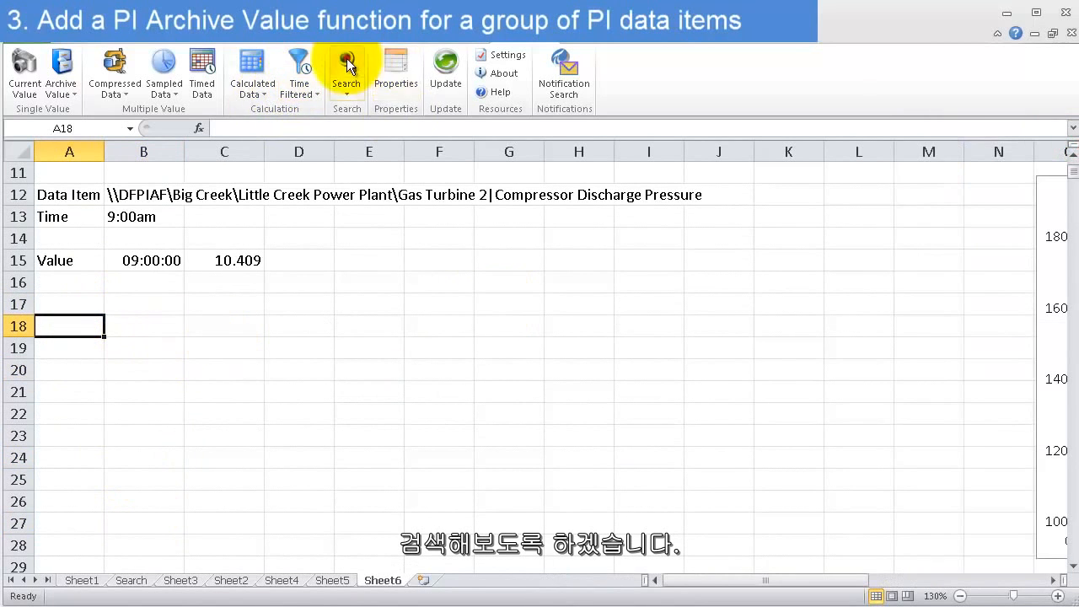
{"action": "left_click", "coordinate": [347, 64]}
{"action": "left_click", "coordinate": [634, 184]}
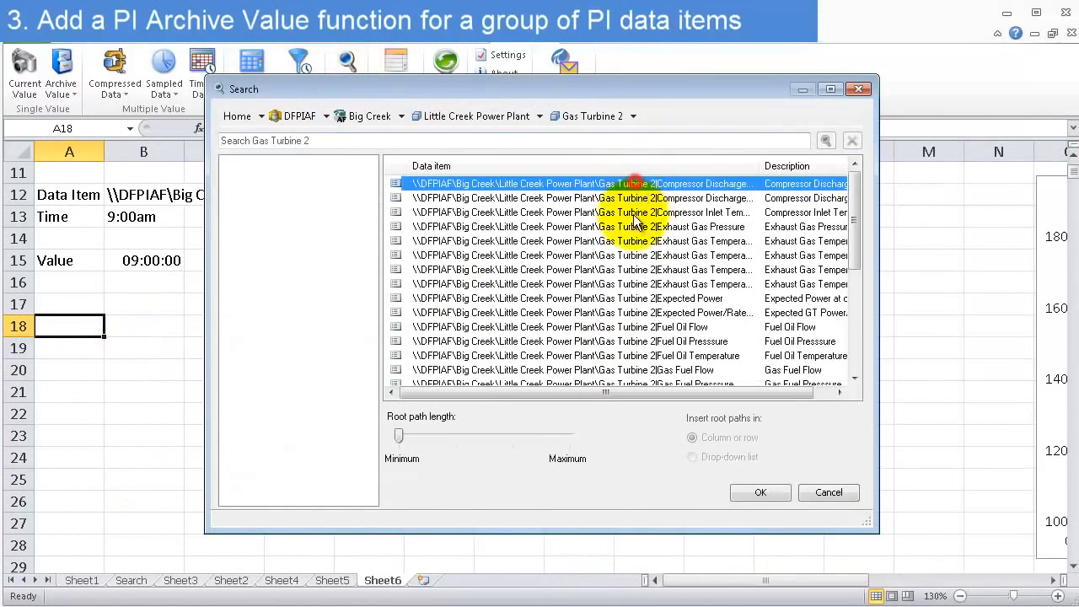
{"action": "left_click", "coordinate": [630, 270], "text": "shift"}
{"action": "left_click", "coordinate": [625, 285], "text": "shift"}
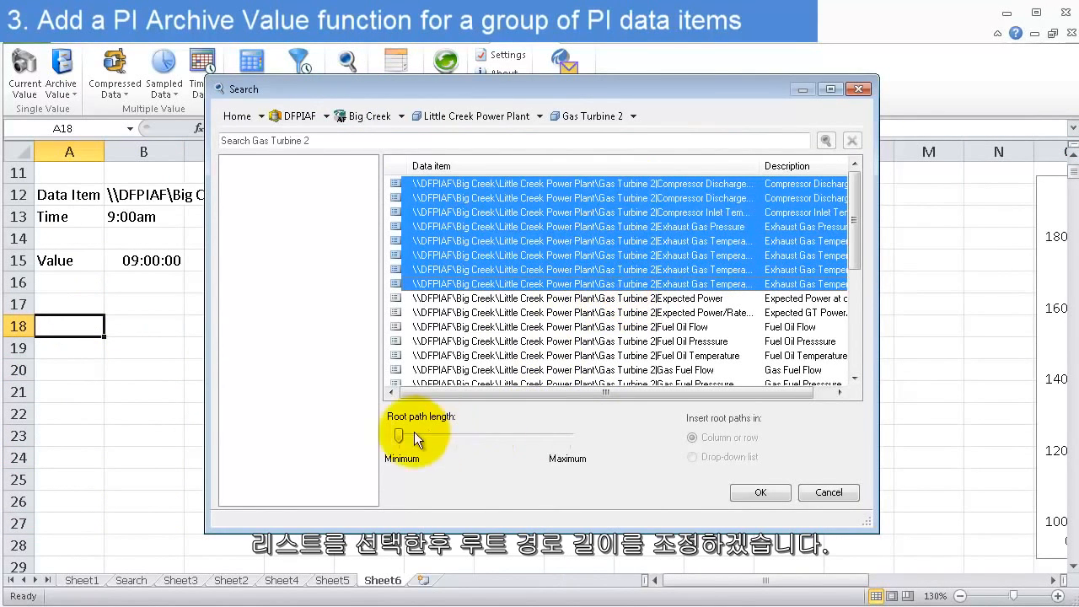
{"action": "left_click_drag", "start_coordinate": [400, 436], "coordinate": [569, 440]}
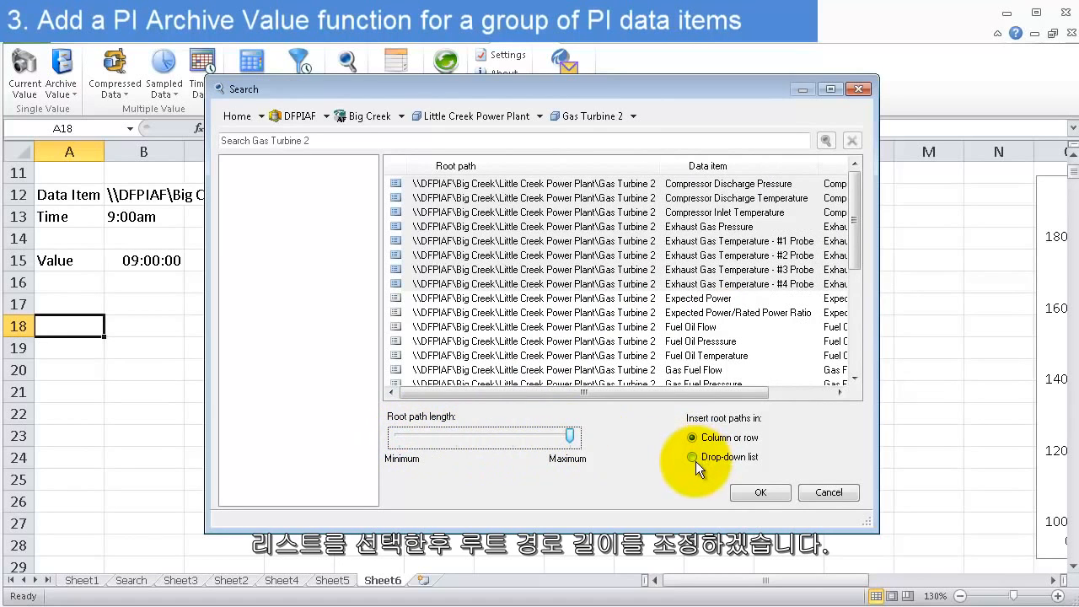
{"action": "left_click", "coordinate": [760, 492]}
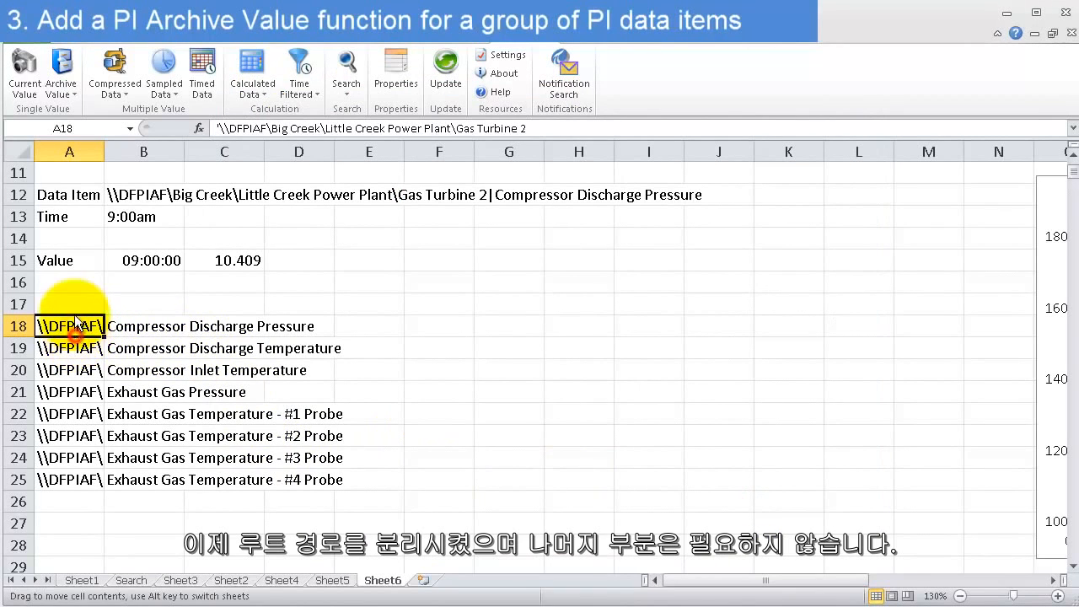
Step: Move the root path from A18 up to A17 and delete the repeated root paths below it
{"action": "left_click_drag", "start_coordinate": [76, 312], "coordinate": [61, 516]}
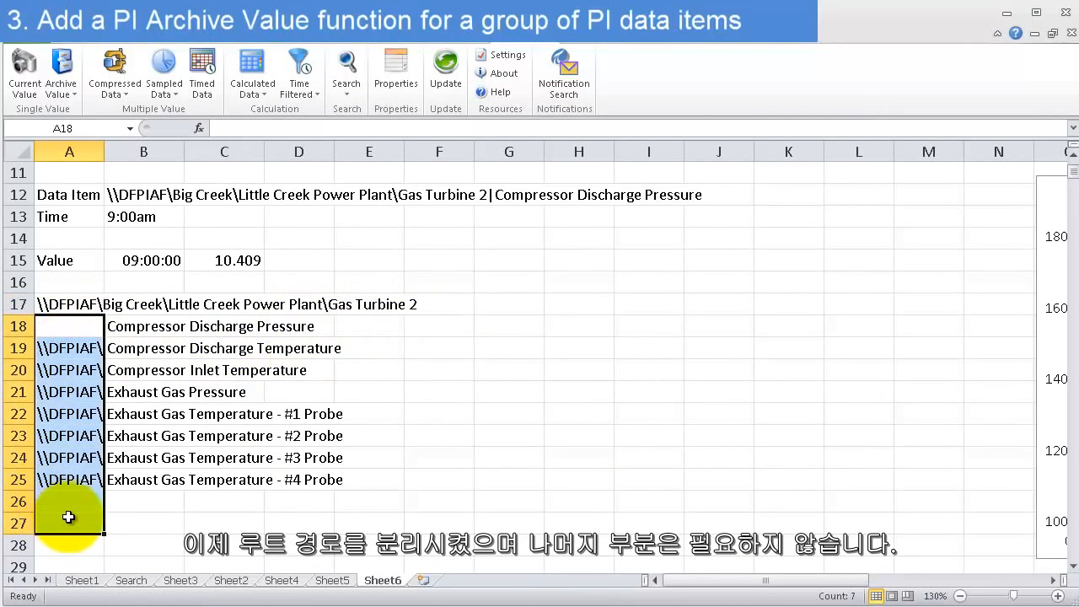
Step: Move the eight attribute names from B18:B25 to A19:A26
{"action": "left_click_drag", "start_coordinate": [125, 326], "coordinate": [137, 482]}
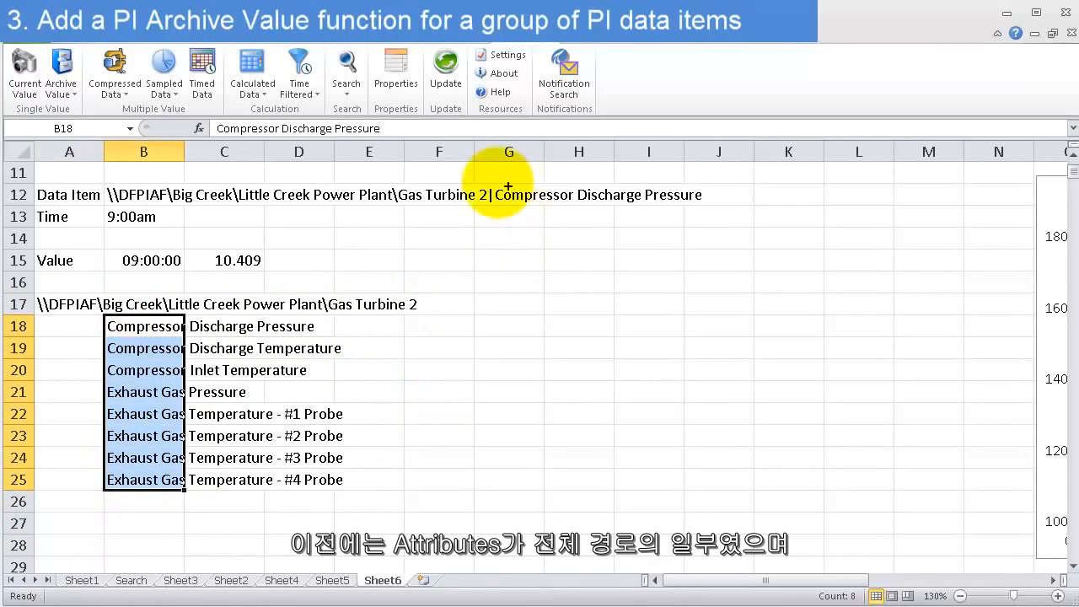
{"action": "left_click_drag", "start_coordinate": [489, 182], "coordinate": [745, 218]}
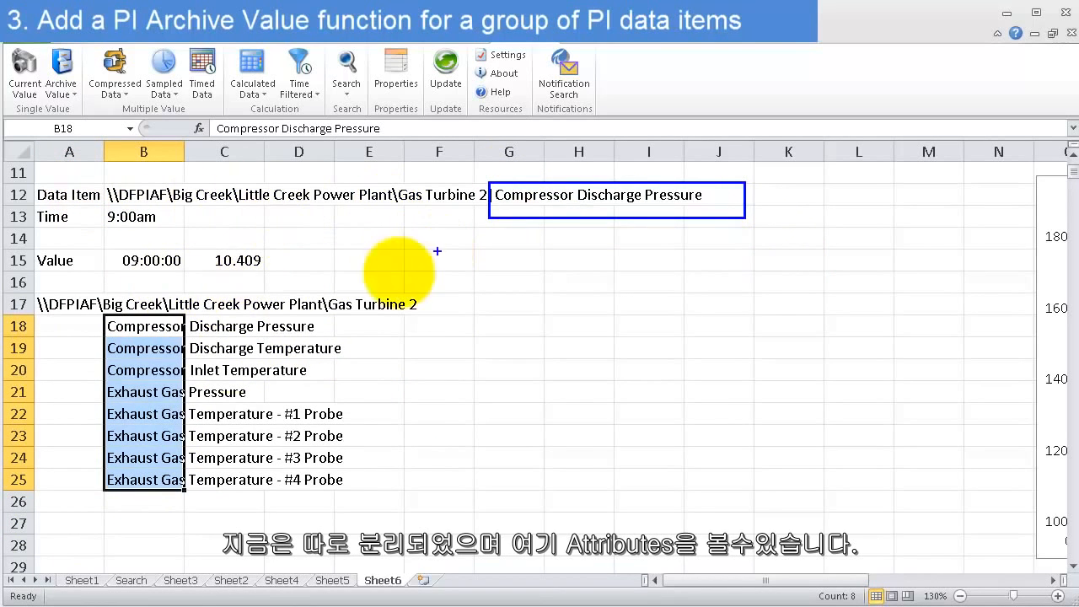
{"action": "left_click_drag", "start_coordinate": [217, 327], "coordinate": [490, 207]}
{"action": "key", "text": "Escape"}
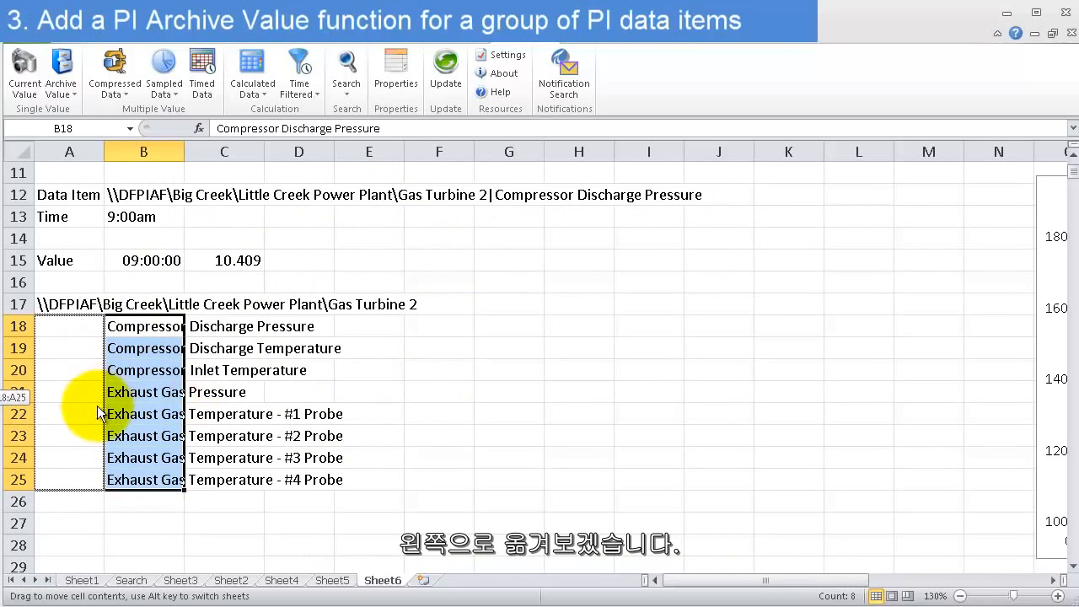
{"action": "left_click_drag", "start_coordinate": [97, 411], "coordinate": [97, 433]}
Step: Start an Archive Value function at E19 with data items A19:A26 and root path A17
{"action": "left_click", "coordinate": [133, 374]}
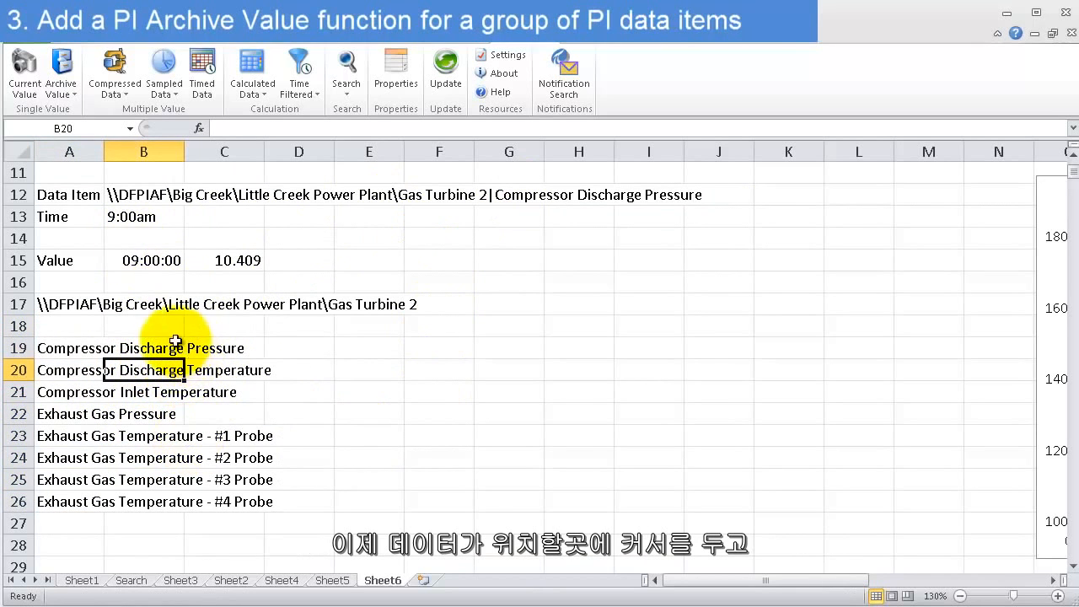
{"action": "left_click", "coordinate": [244, 350]}
{"action": "left_click", "coordinate": [375, 353]}
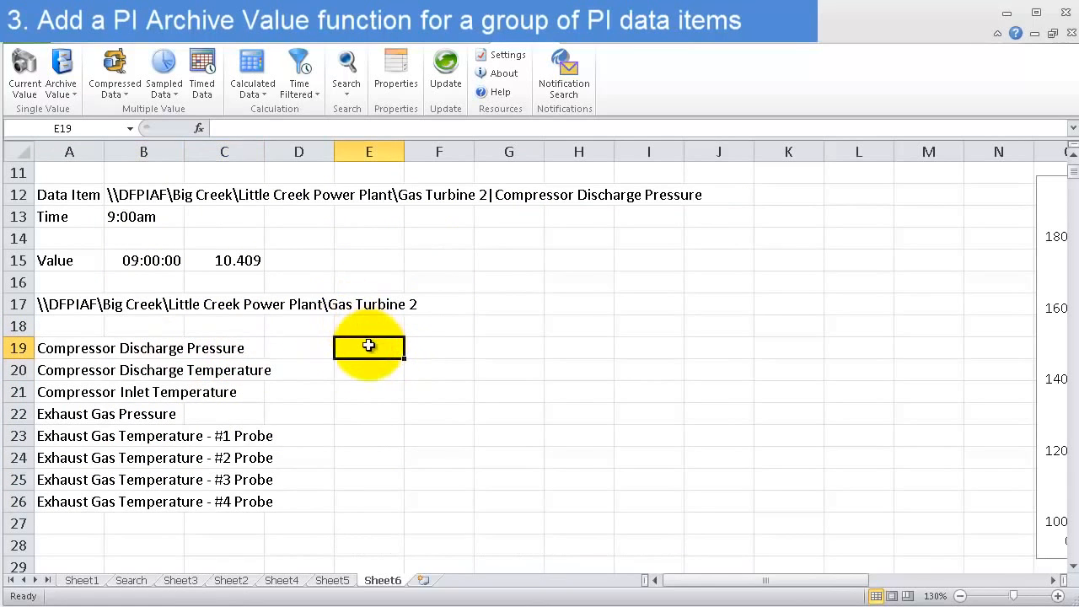
{"action": "left_click", "coordinate": [65, 65]}
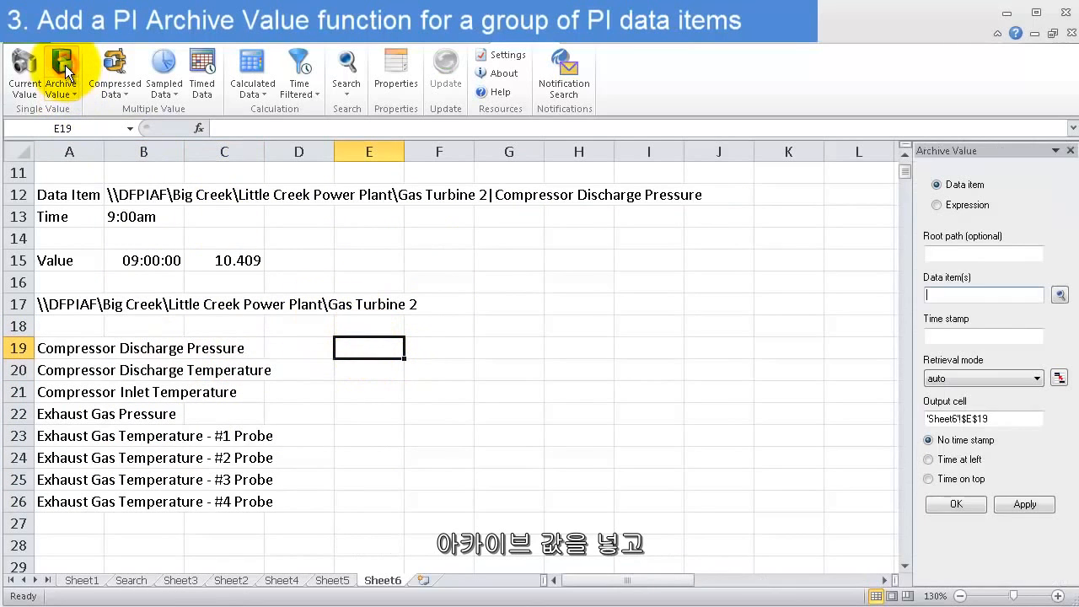
{"action": "left_click", "coordinate": [932, 295]}
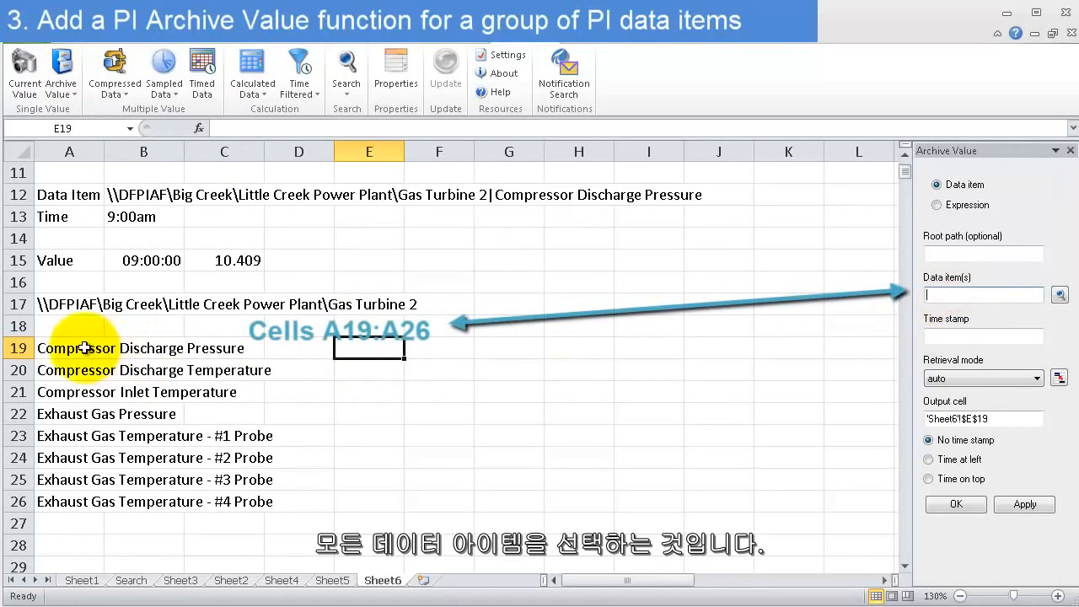
{"action": "left_click_drag", "start_coordinate": [76, 349], "coordinate": [64, 502]}
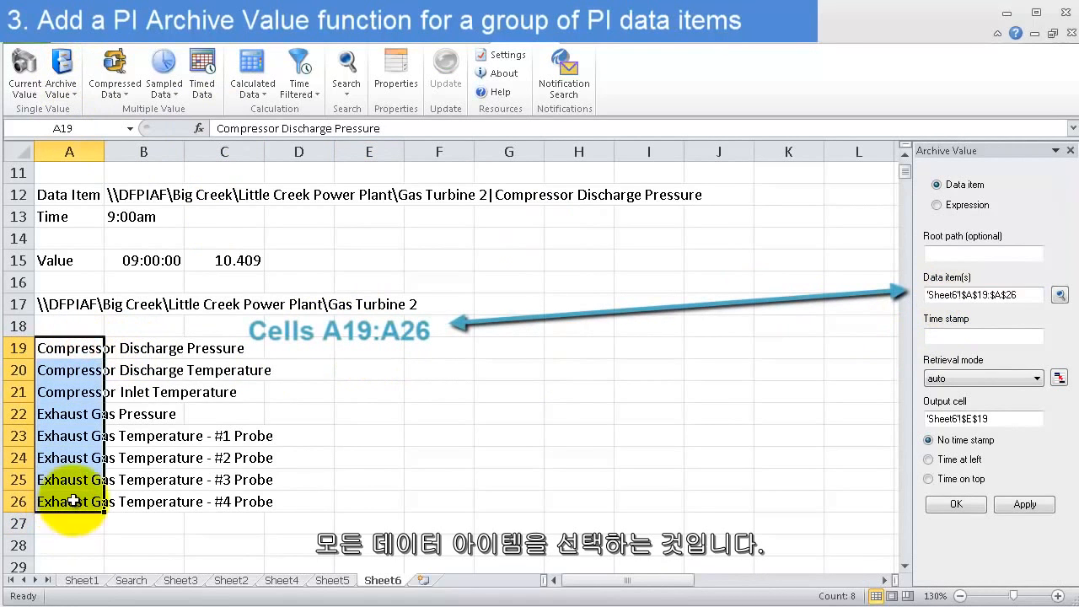
{"action": "left_click", "coordinate": [958, 255]}
{"action": "left_click", "coordinate": [76, 302]}
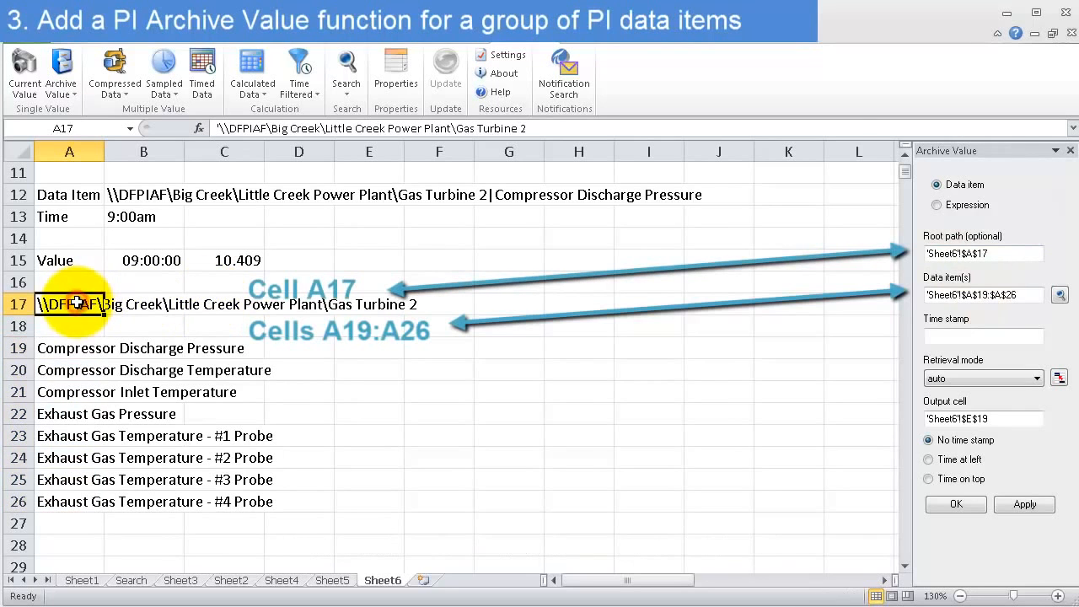
Step: Use B13 as the time stamp, show the time at left, and apply the Archive Value function with output cell E19
{"action": "left_click", "coordinate": [949, 336]}
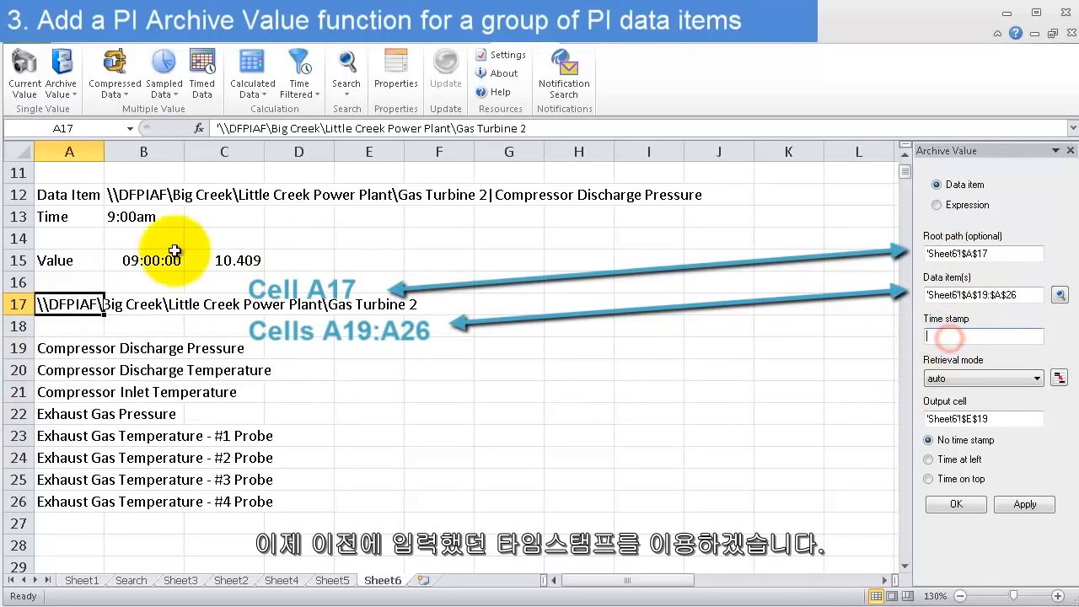
{"action": "left_click", "coordinate": [133, 217]}
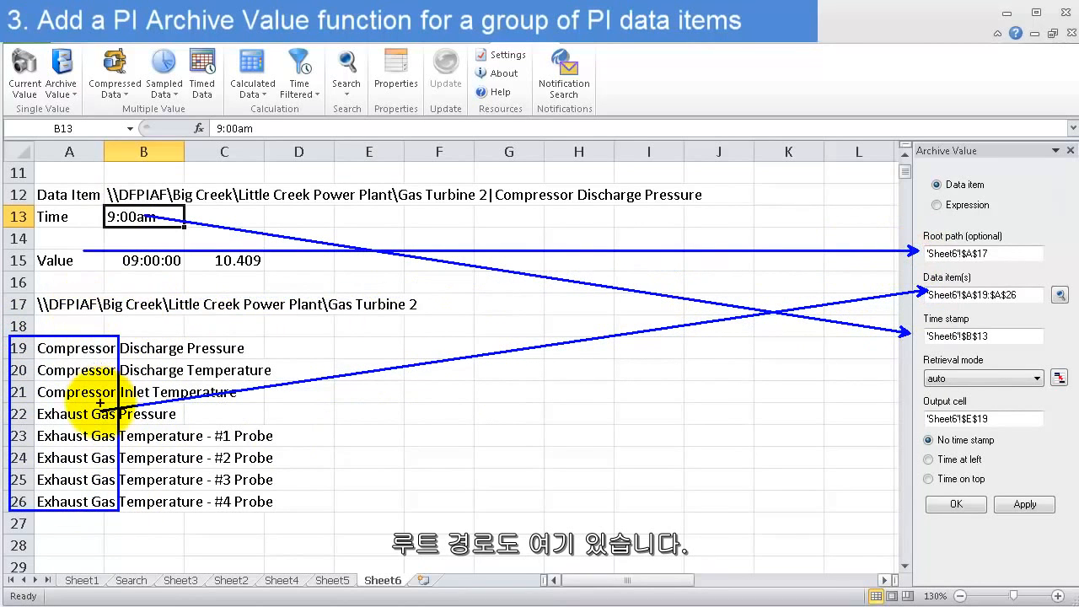
{"action": "left_click", "coordinate": [931, 418]}
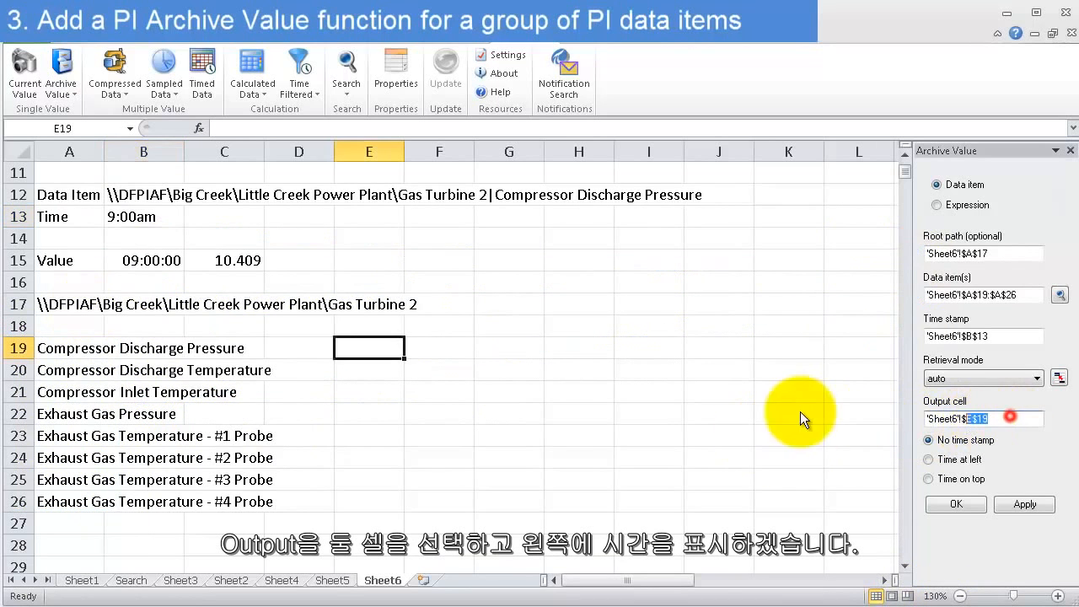
{"action": "left_click", "coordinate": [951, 457]}
{"action": "left_click", "coordinate": [1021, 501]}
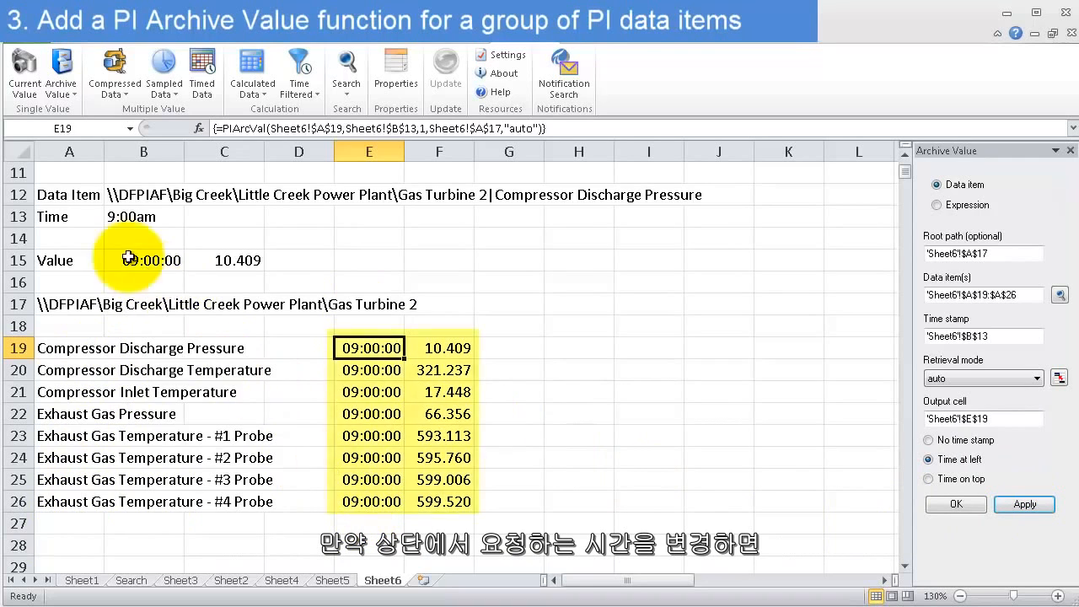
Step: Change the requested time in B13 to 9:30am to update all archive value queries
{"action": "double_click", "coordinate": [116, 216]}
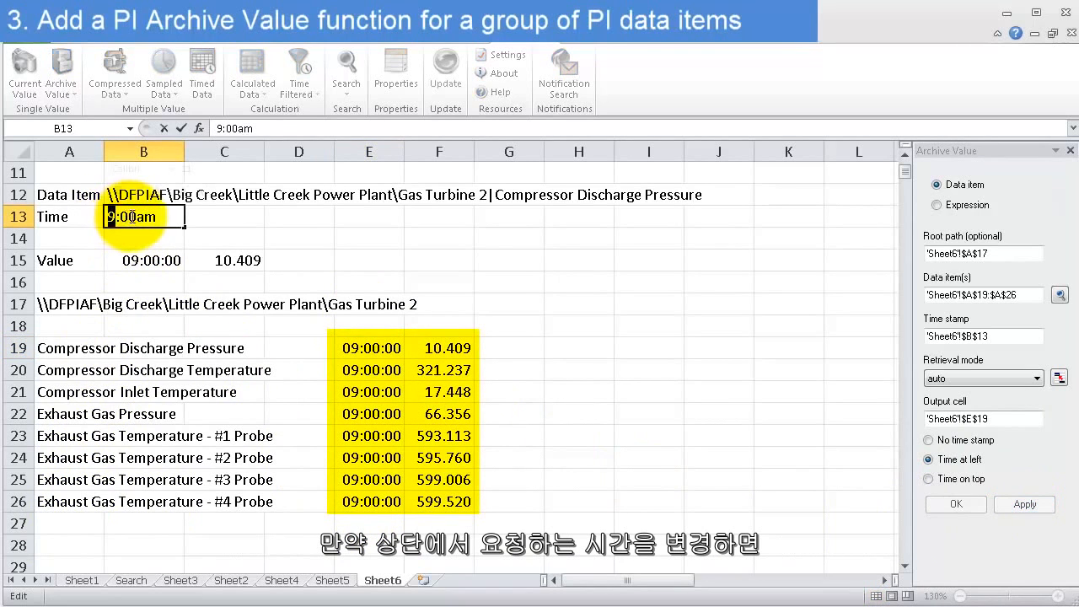
{"action": "key", "text": "Return"}
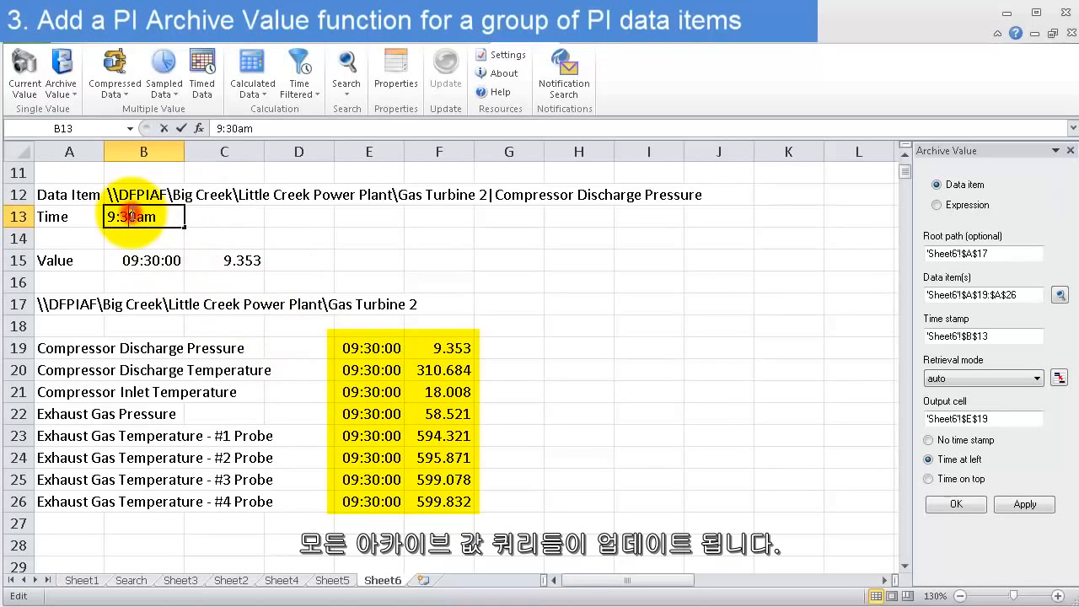
{"action": "left_click_drag", "start_coordinate": [131, 214], "coordinate": [121, 213]}
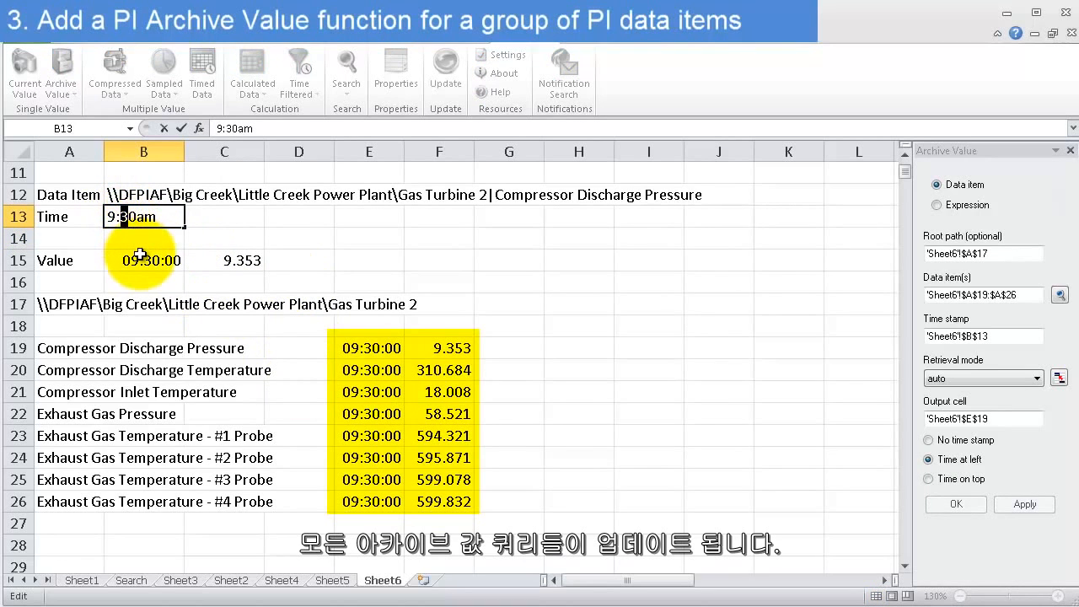
{"action": "key", "text": "Return"}
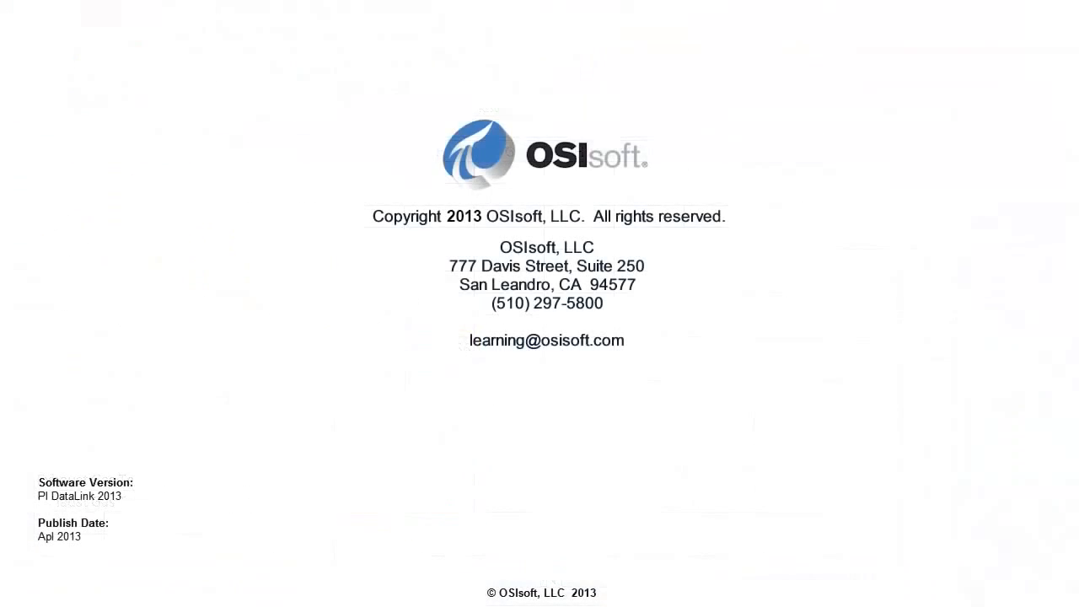